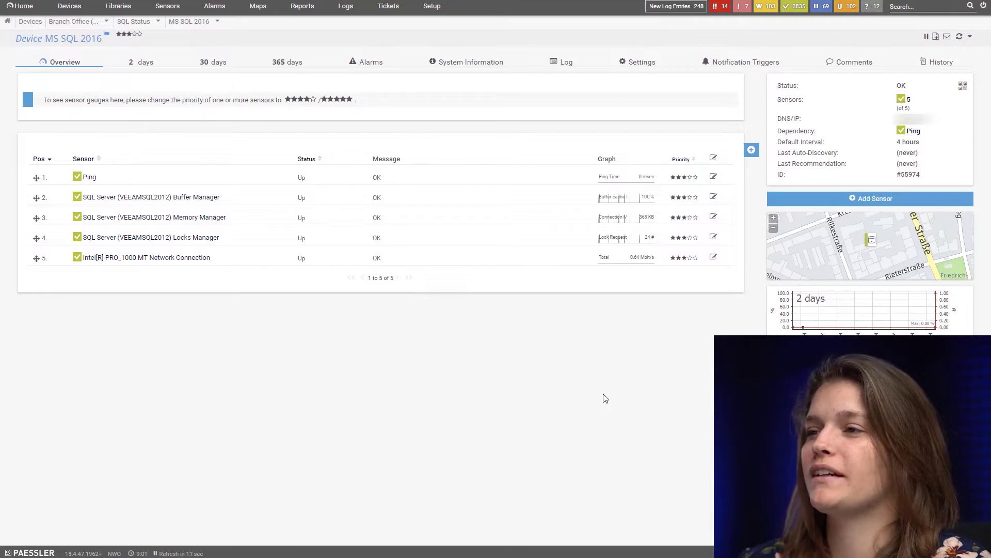
Add a WMI Windows Network Card sensor for the Intel(R) PRO_1000 MT Network Connection on MS SQL 2016
{"action": "left_click", "coordinate": [736, 152]}
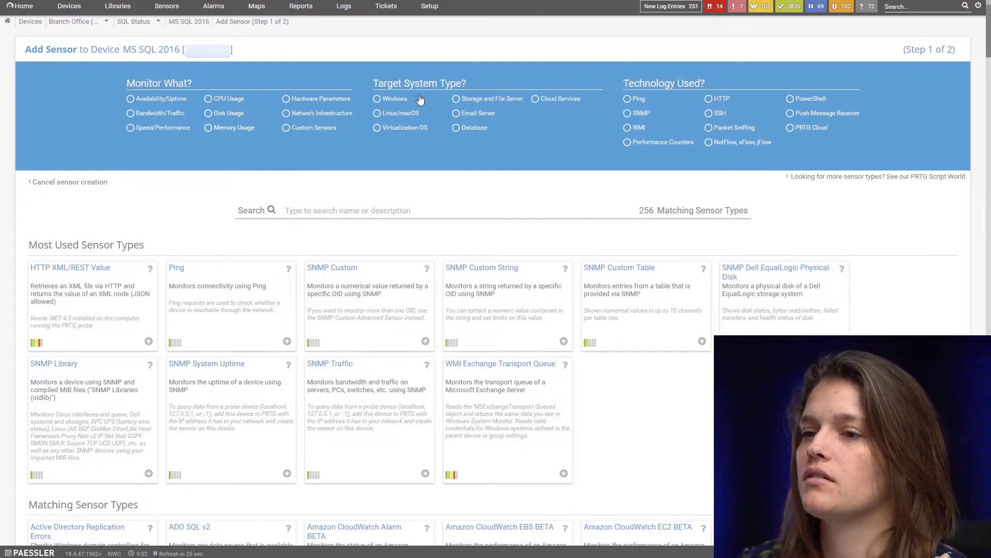
{"action": "left_click", "coordinate": [377, 99]}
{"action": "left_click", "coordinate": [633, 131]}
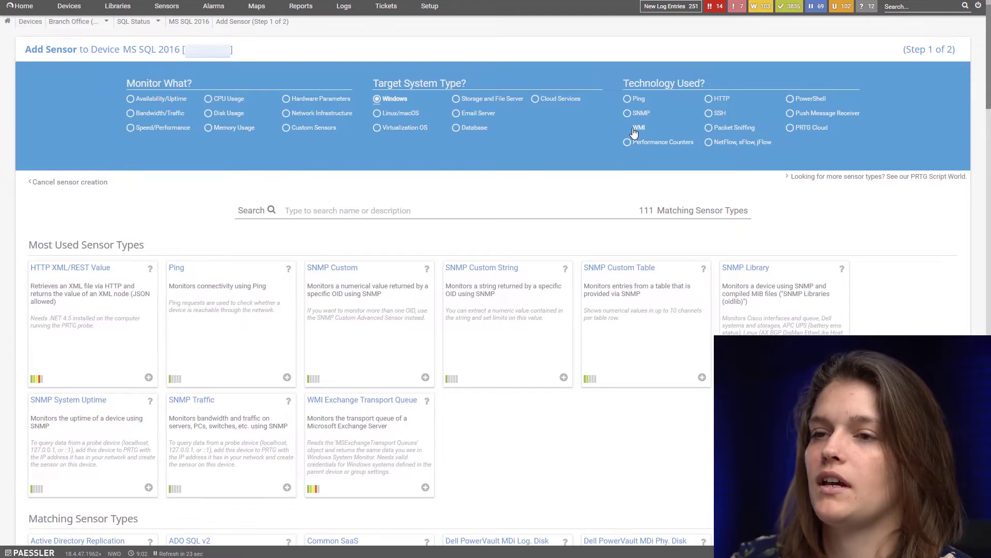
{"action": "left_click", "coordinate": [402, 212]}
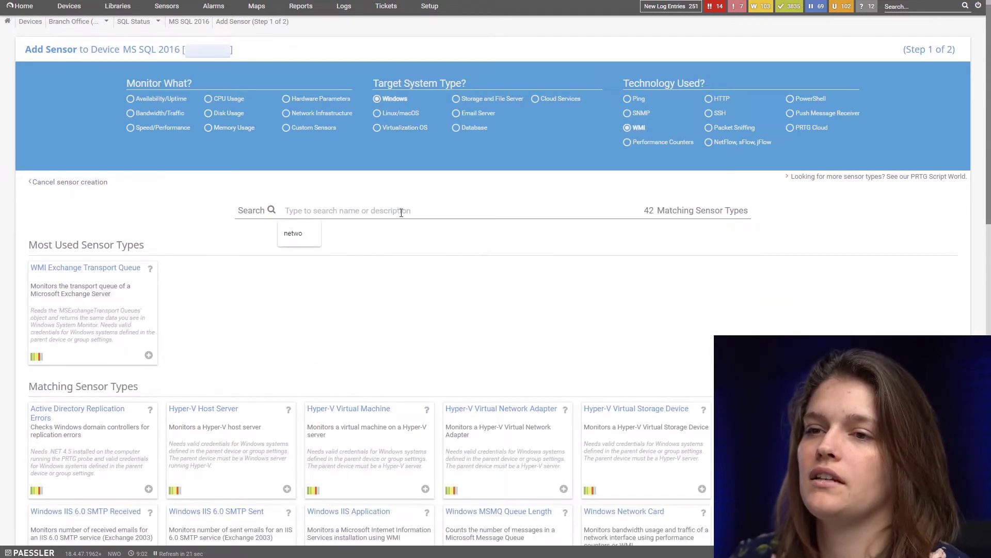
{"action": "type", "text": "netw"}
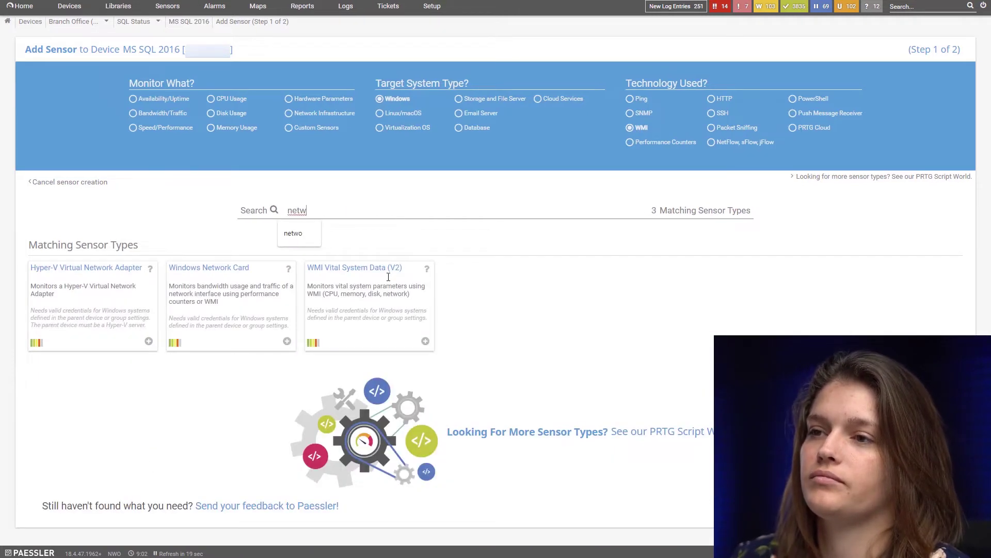
{"action": "left_click", "coordinate": [282, 335]}
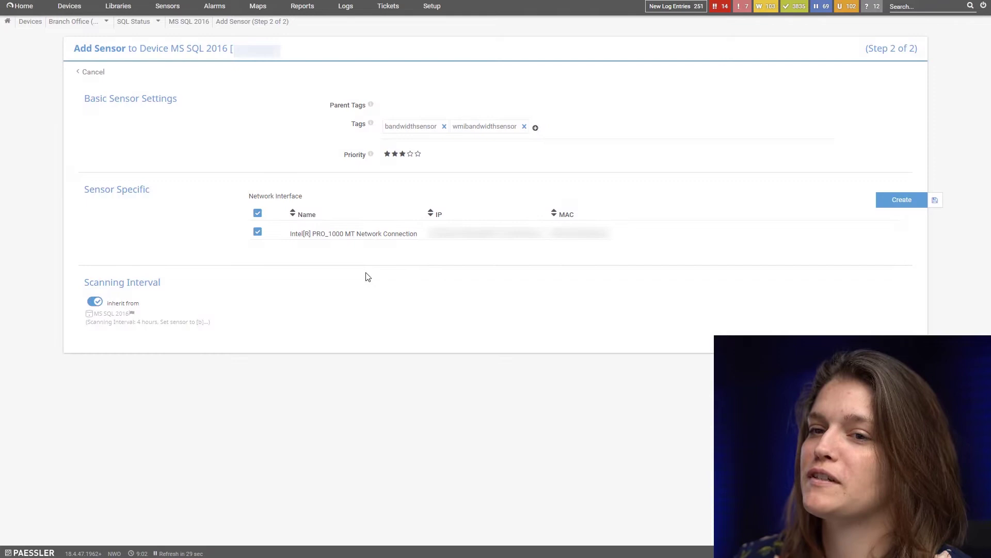
{"action": "left_click", "coordinate": [904, 206]}
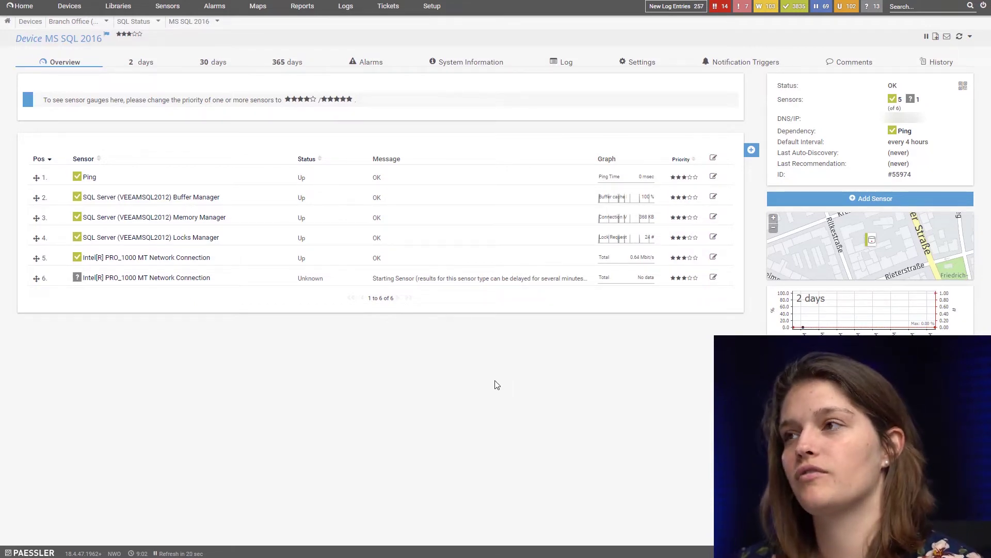
Open the new network card sensor and run Scan Now to confirm it reports traffic
{"action": "left_click", "coordinate": [183, 281]}
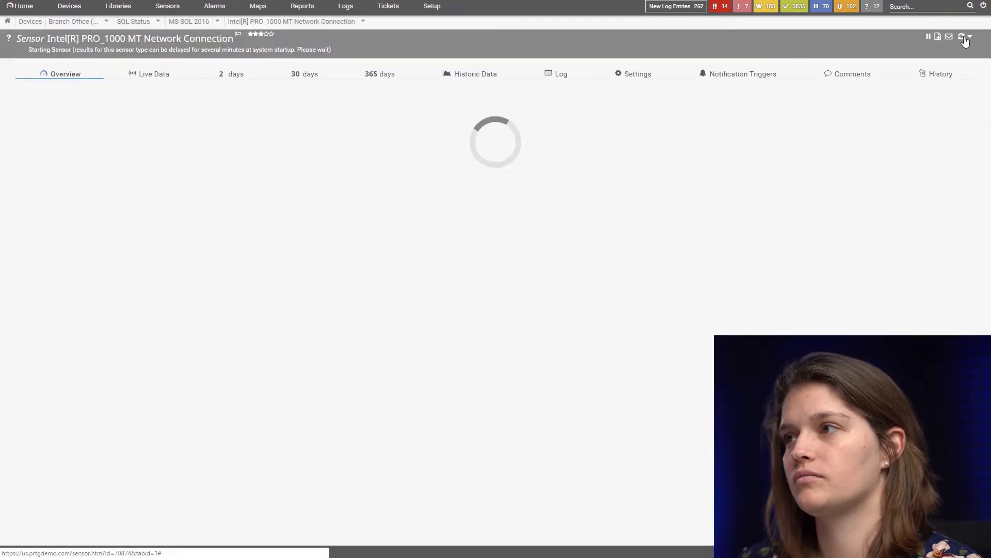
{"action": "left_click", "coordinate": [966, 42]}
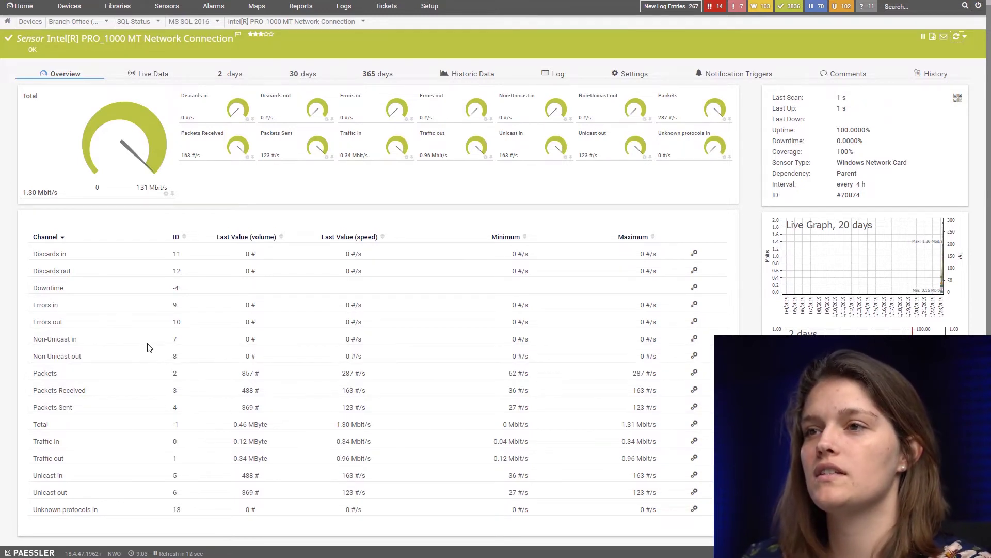
{"action": "mouse_move", "coordinate": [20, 6]}
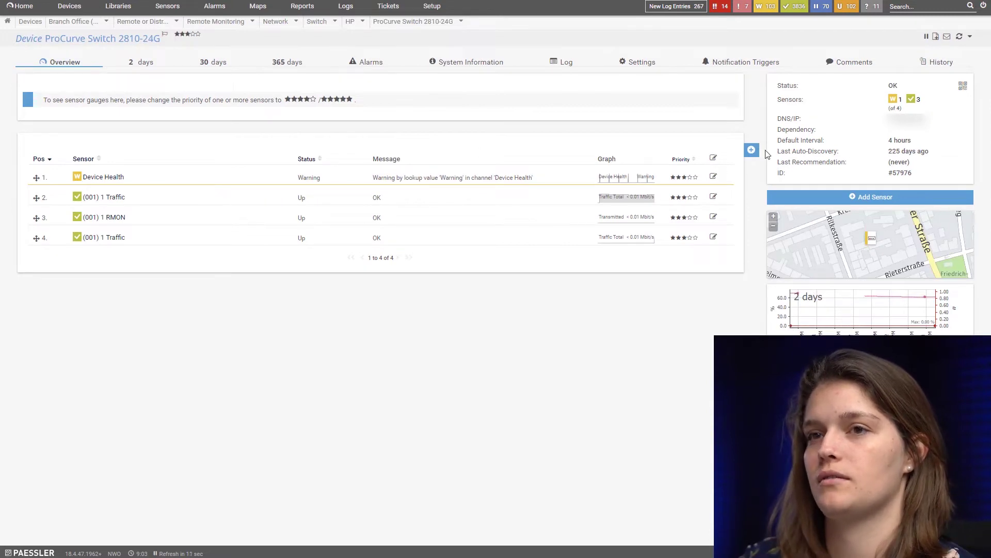
Filter the switch's sensor types by SNMP and choose SNMP Traffic
{"action": "left_click", "coordinate": [752, 150]}
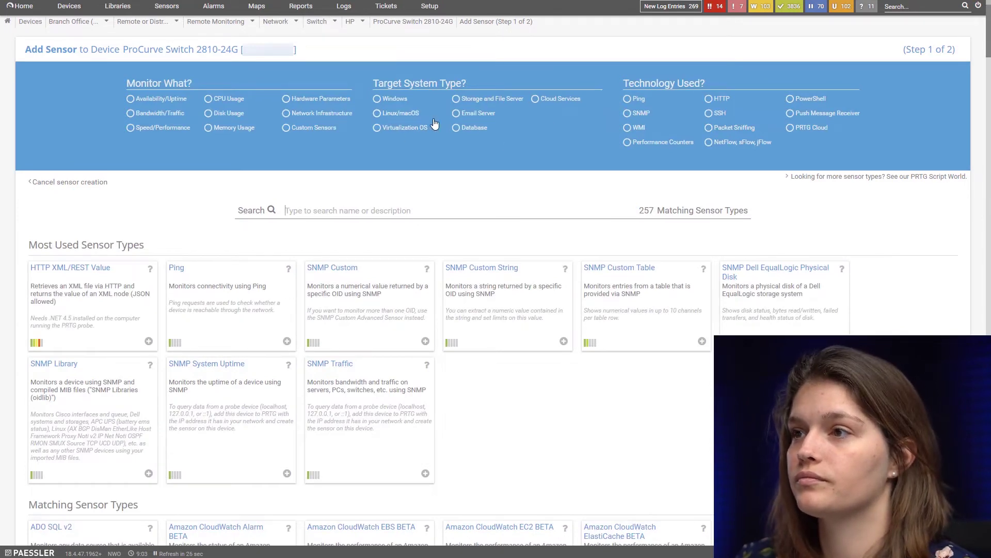
{"action": "left_click", "coordinate": [643, 116]}
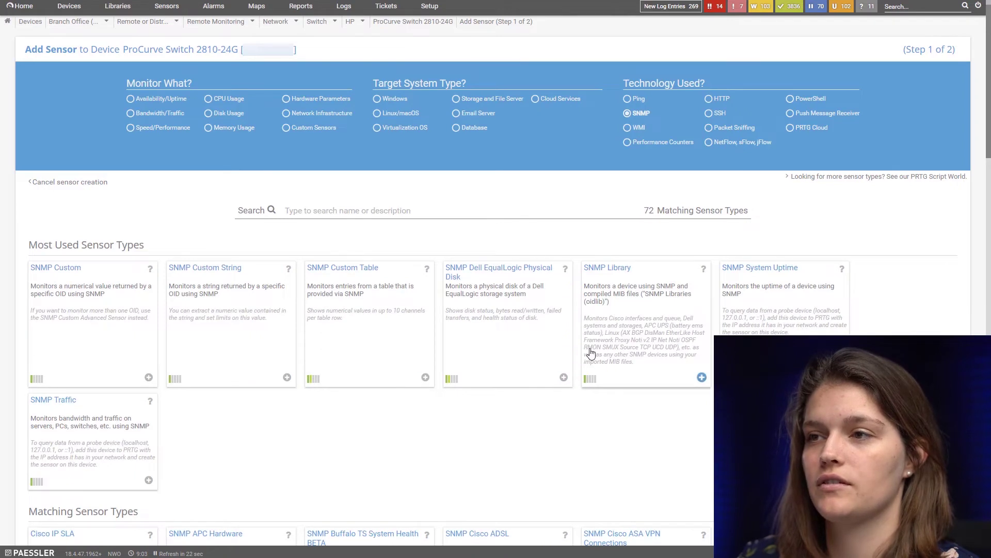
{"action": "left_click", "coordinate": [129, 470]}
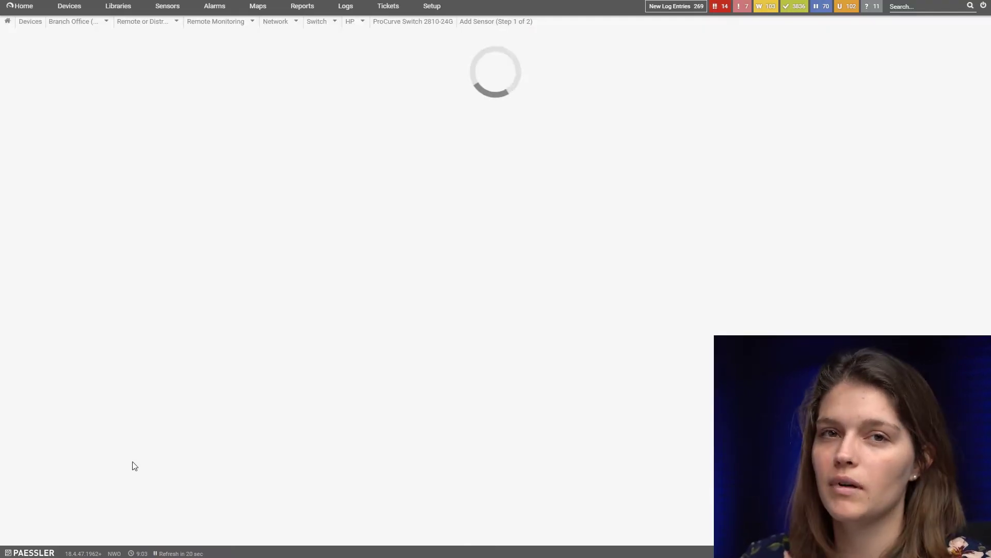
{"action": "scroll", "coordinate": [216, 395], "scroll_direction": "down", "scroll_amount": 1}
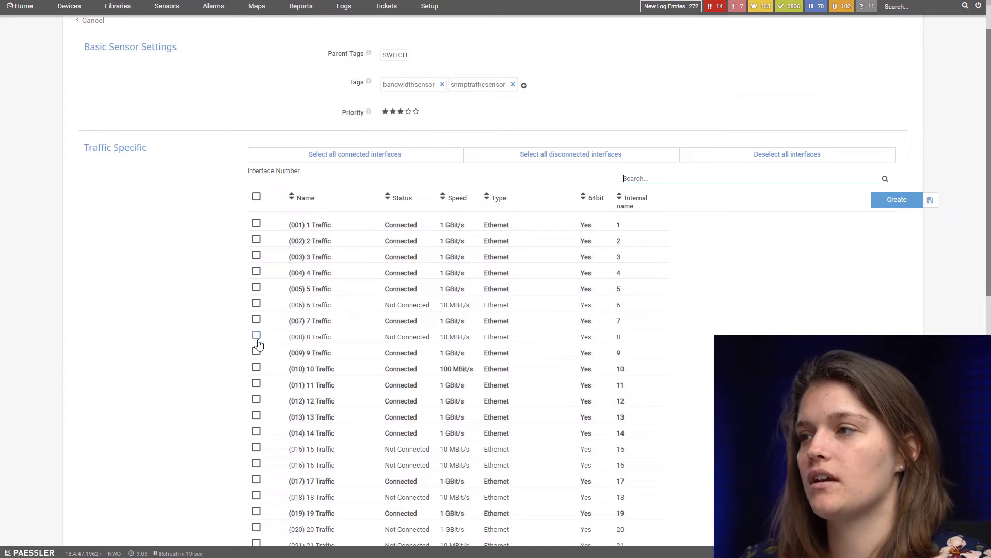
Select interfaces (001) 1 Traffic and (002) 2 Traffic and review the remaining settings
{"action": "left_click", "coordinate": [256, 223]}
{"action": "left_click", "coordinate": [256, 239]}
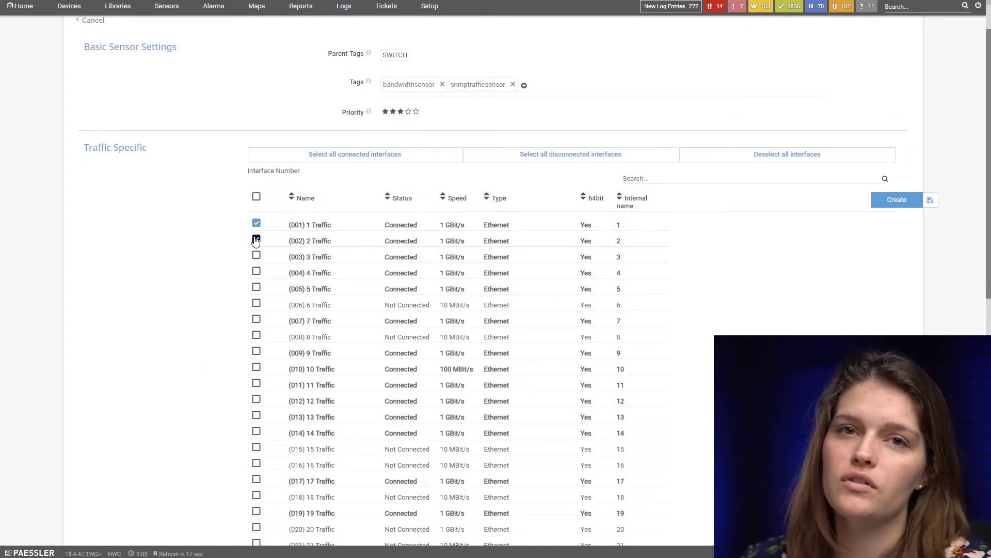
{"action": "scroll", "coordinate": [850, 268], "scroll_direction": "down", "scroll_amount": 6}
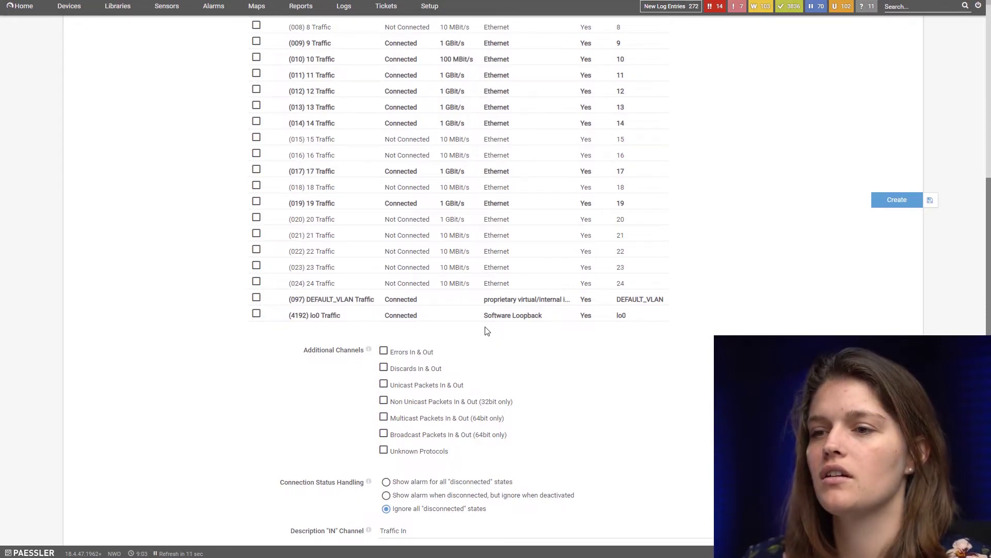
{"action": "scroll", "coordinate": [483, 332], "scroll_direction": "down", "scroll_amount": 3}
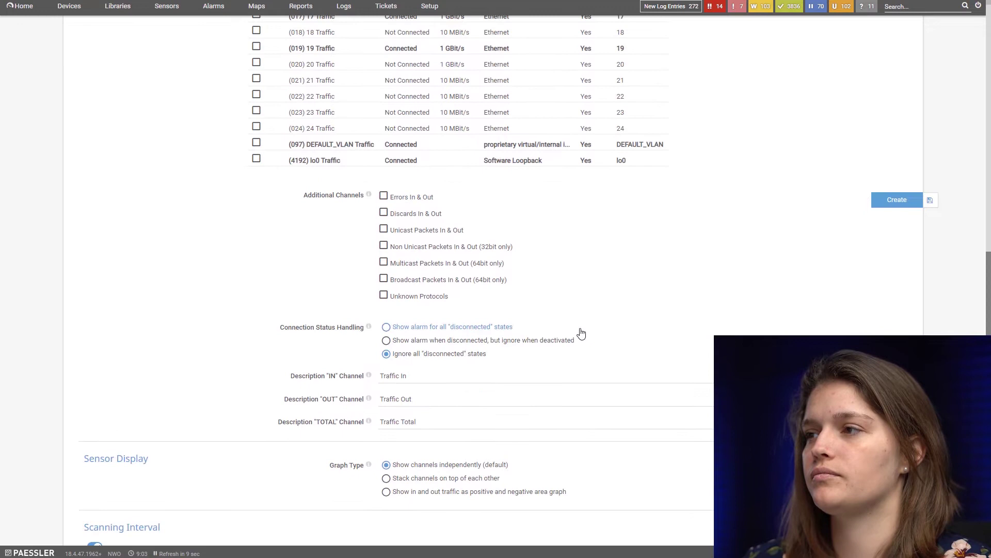
{"action": "scroll", "coordinate": [594, 331], "scroll_direction": "down", "scroll_amount": 2}
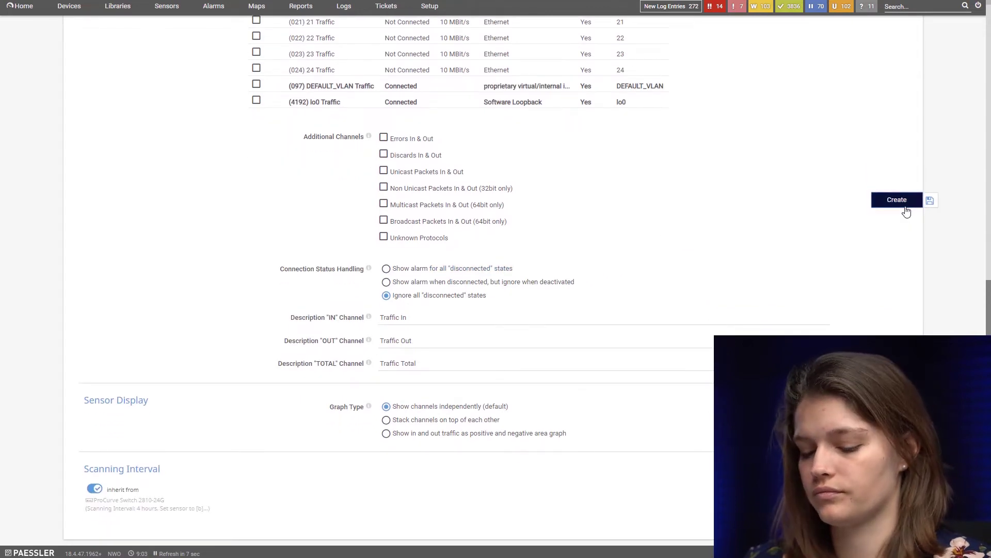
Create both SNMP Traffic sensors and open the (001) 1 Traffic sensor's readings
{"action": "left_click", "coordinate": [897, 200]}
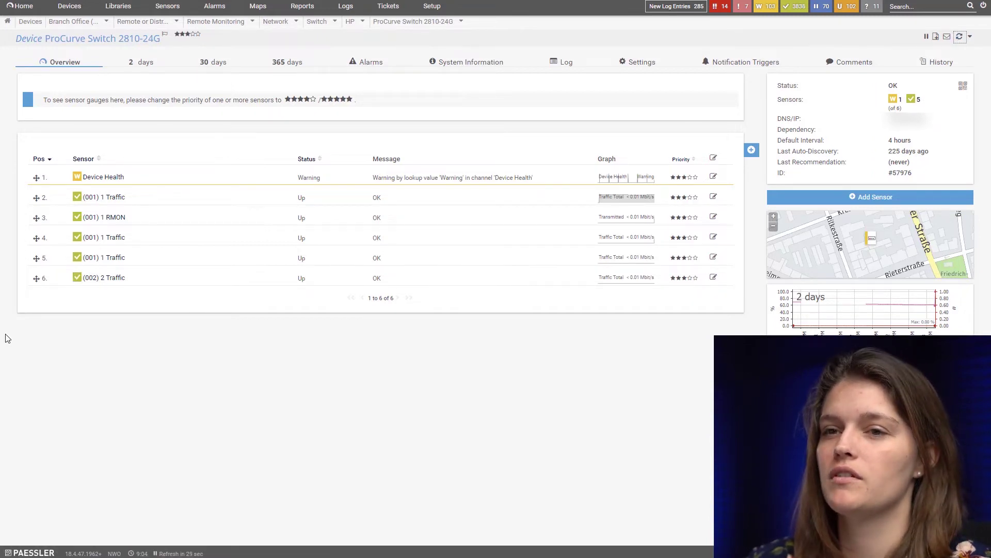
{"action": "left_click", "coordinate": [105, 265]}
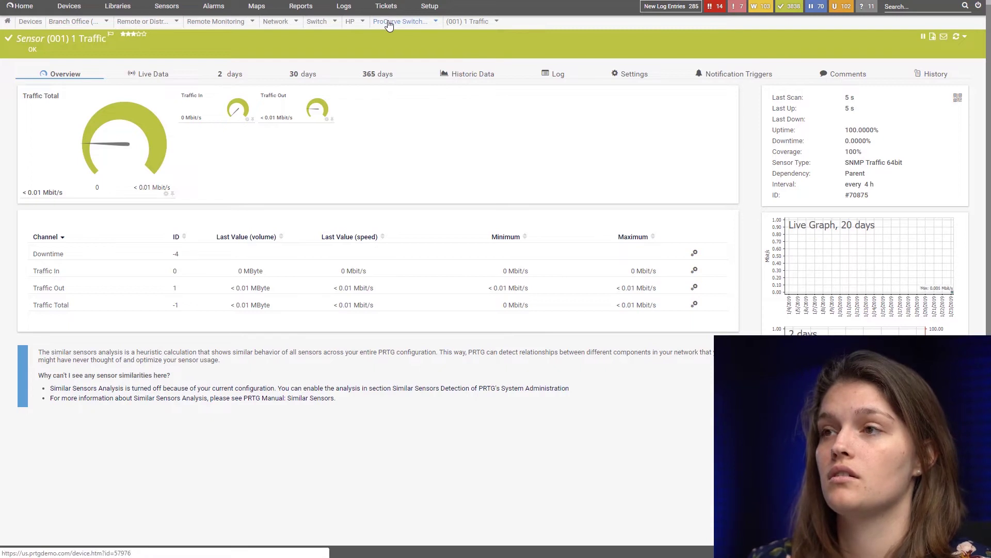
Return to the ProCurve Switch 2810-24G device and open its Settings
{"action": "mouse_move", "coordinate": [388, 26]}
{"action": "left_click", "coordinate": [388, 61]}
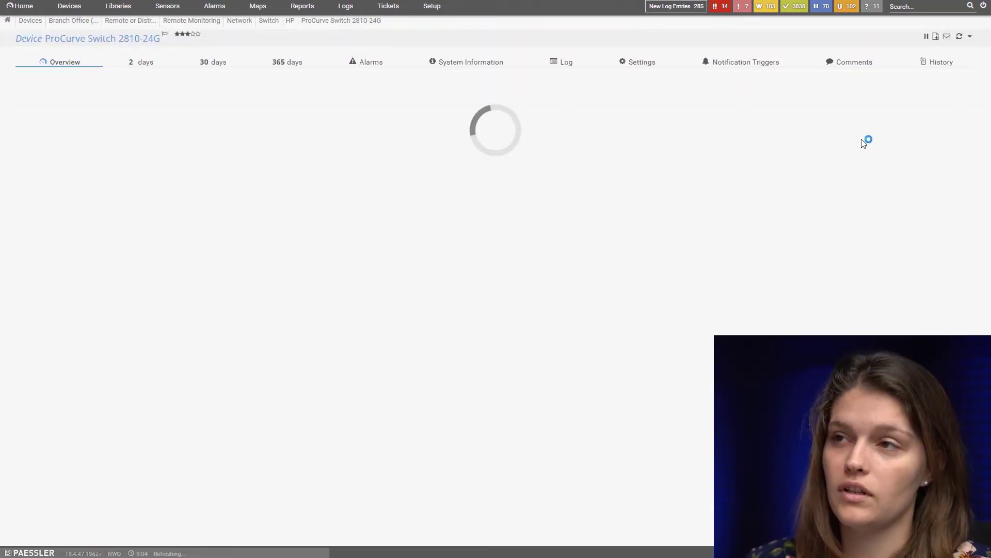
{"action": "left_click", "coordinate": [638, 63]}
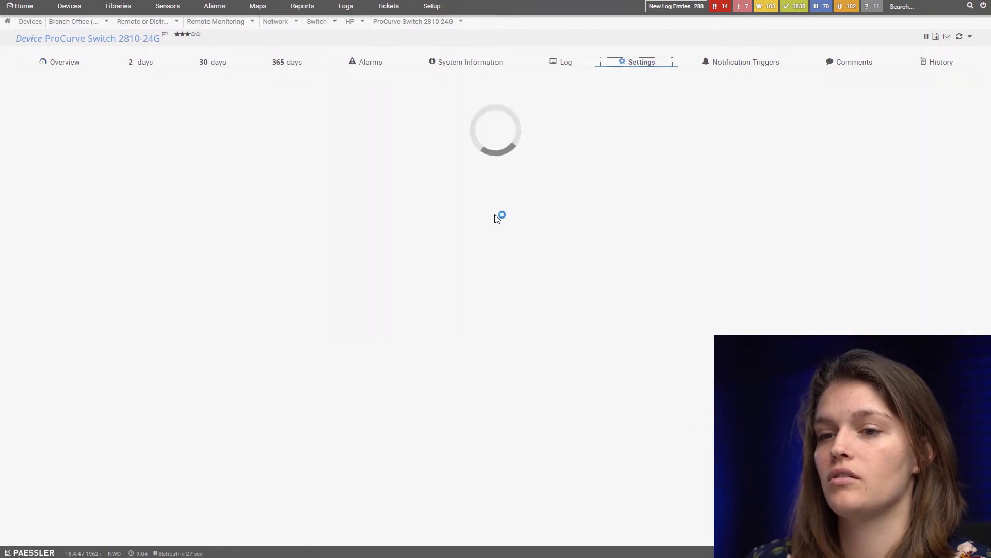
Turn off inheritance so SNMP Compatibility Options are set on the switch itself
{"action": "scroll", "coordinate": [466, 230], "scroll_direction": "down", "scroll_amount": 7}
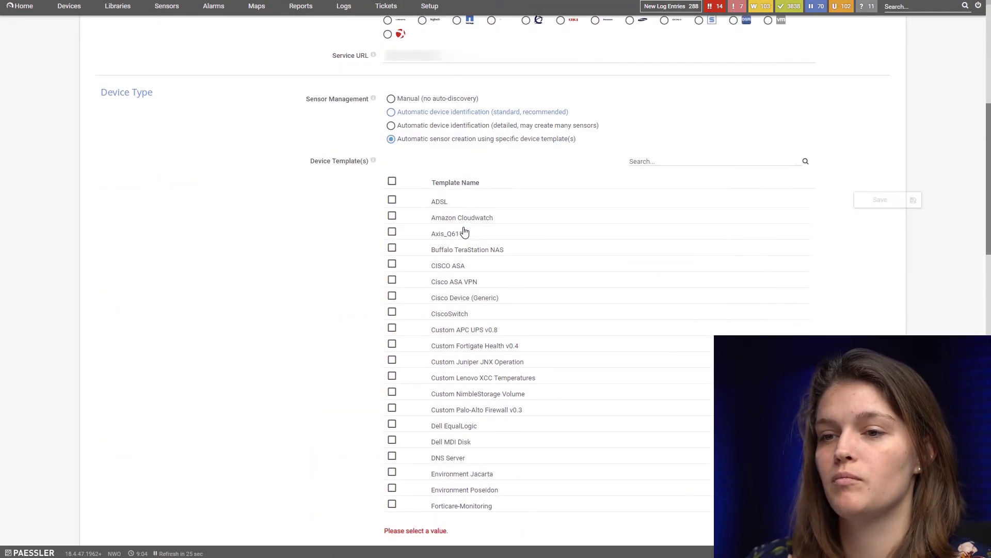
{"action": "scroll", "coordinate": [465, 231], "scroll_direction": "down", "scroll_amount": 10}
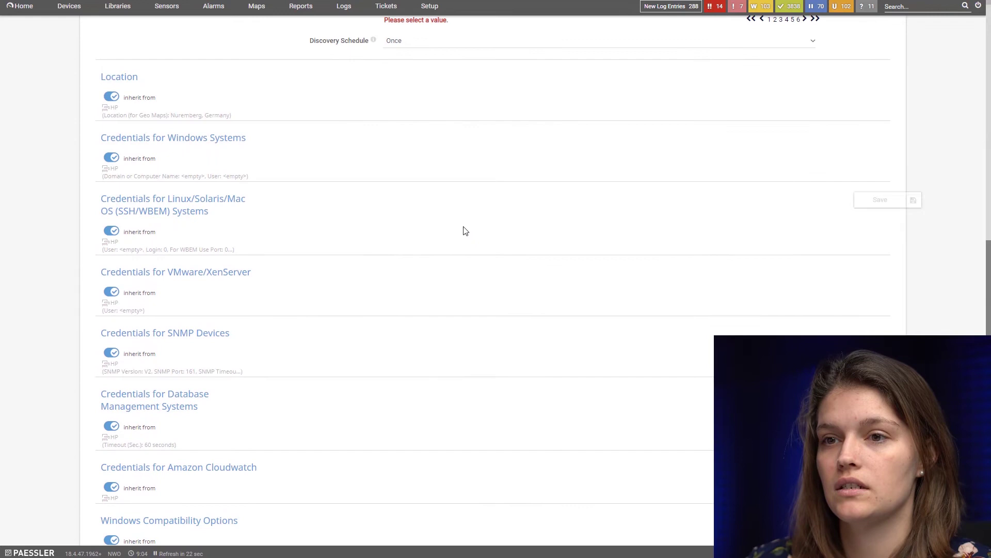
{"action": "scroll", "coordinate": [464, 231], "scroll_direction": "down", "scroll_amount": 4}
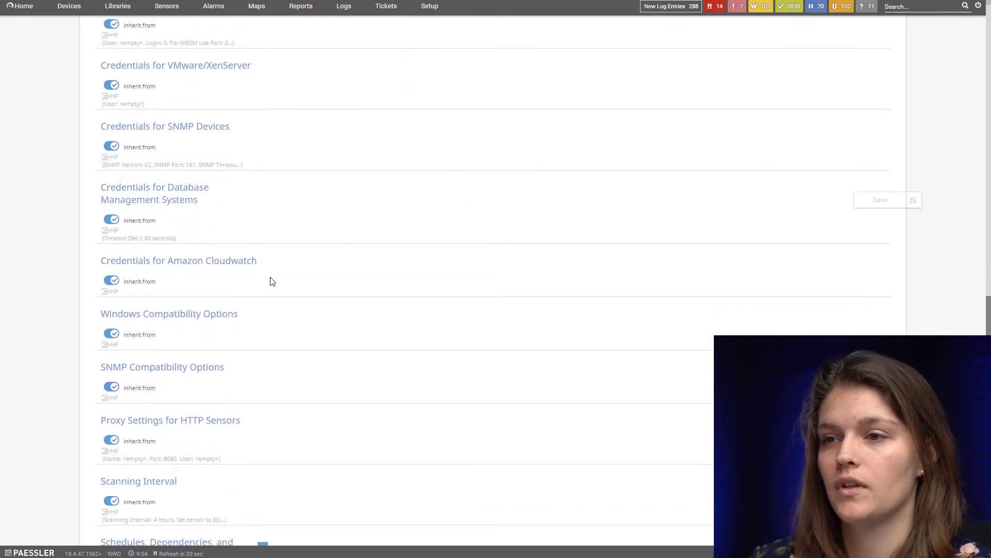
{"action": "scroll", "coordinate": [255, 294], "scroll_direction": "down", "scroll_amount": 1}
{"action": "left_click", "coordinate": [112, 335]}
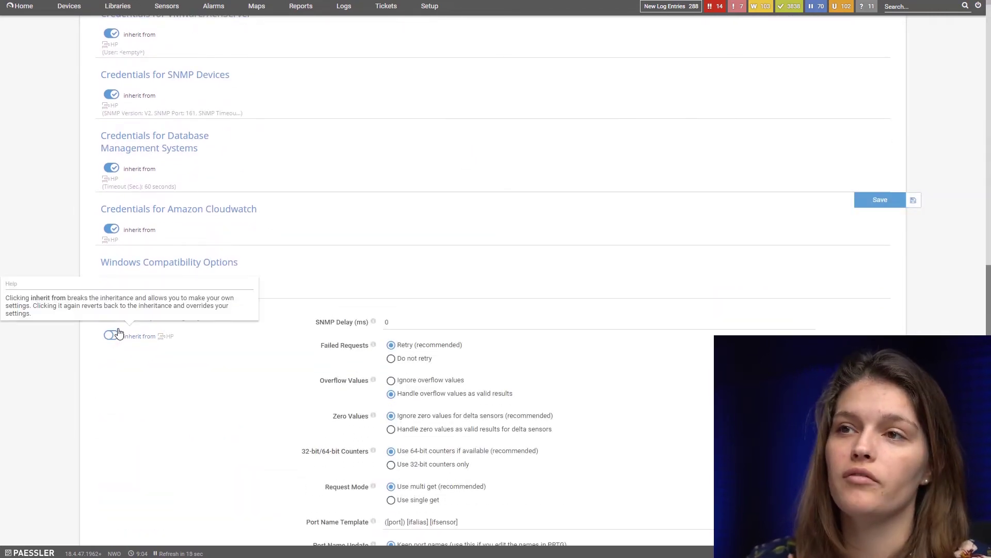
{"action": "scroll", "coordinate": [196, 321], "scroll_direction": "down", "scroll_amount": 4}
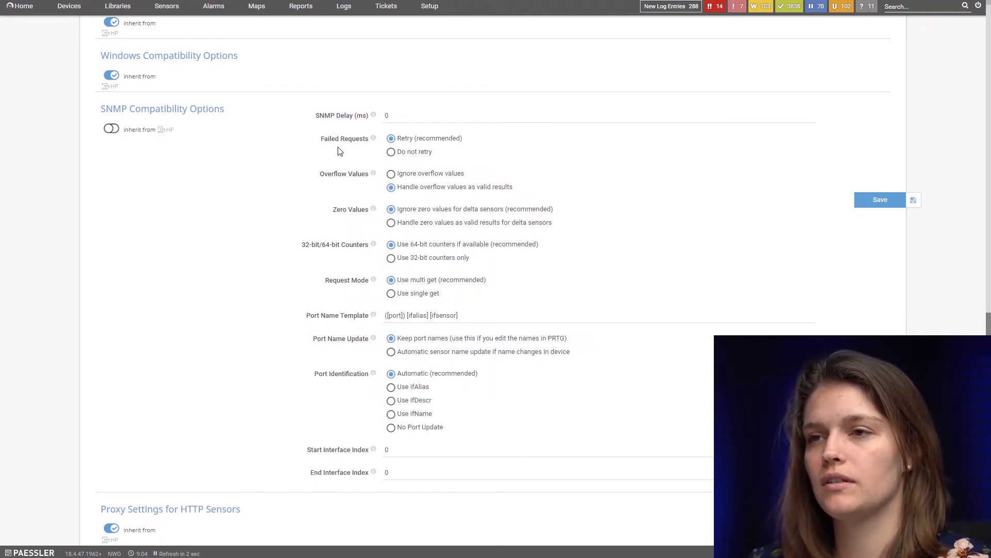
{"action": "mouse_move", "coordinate": [376, 179]}
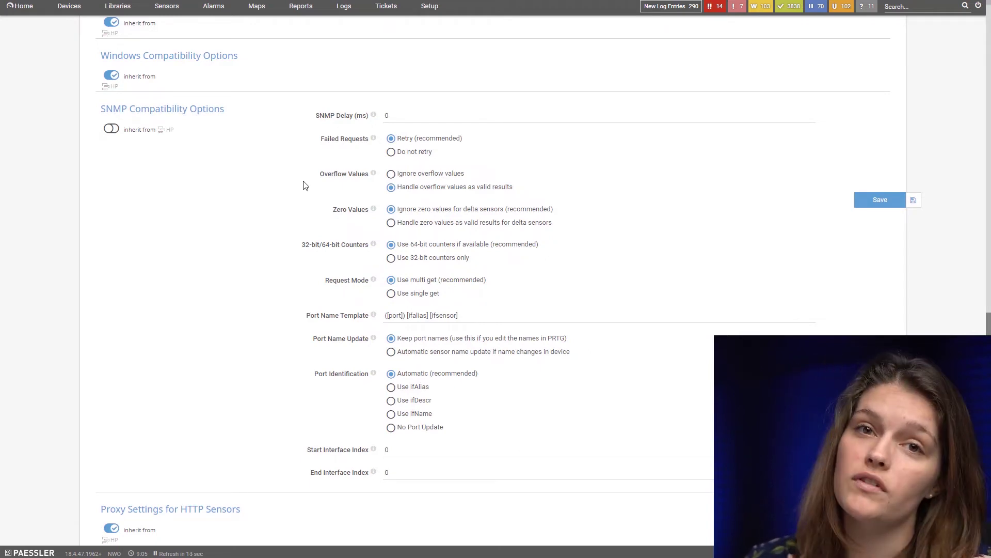
Go back to the ProCurve Switch 2810-24G overview and open its Add Sensor page
{"action": "scroll", "coordinate": [315, 180], "scroll_direction": "down", "scroll_amount": 1}
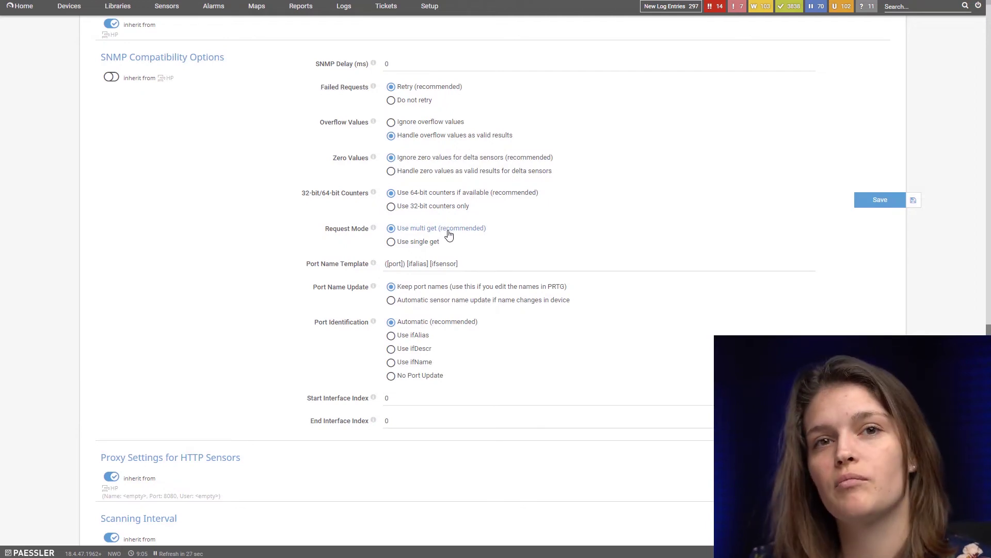
{"action": "scroll", "coordinate": [448, 235], "scroll_direction": "down", "scroll_amount": 1}
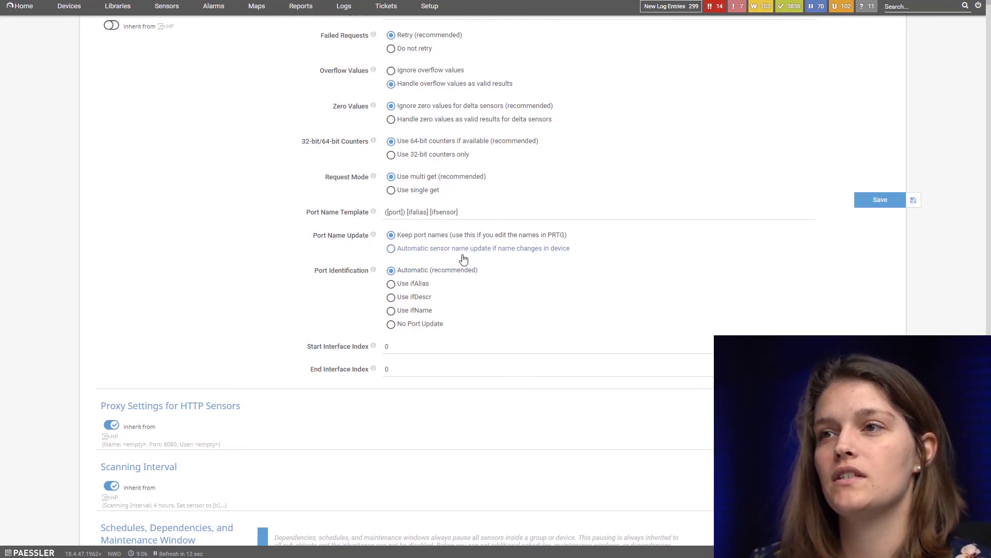
{"action": "scroll", "coordinate": [461, 258], "scroll_direction": "up", "scroll_amount": 20}
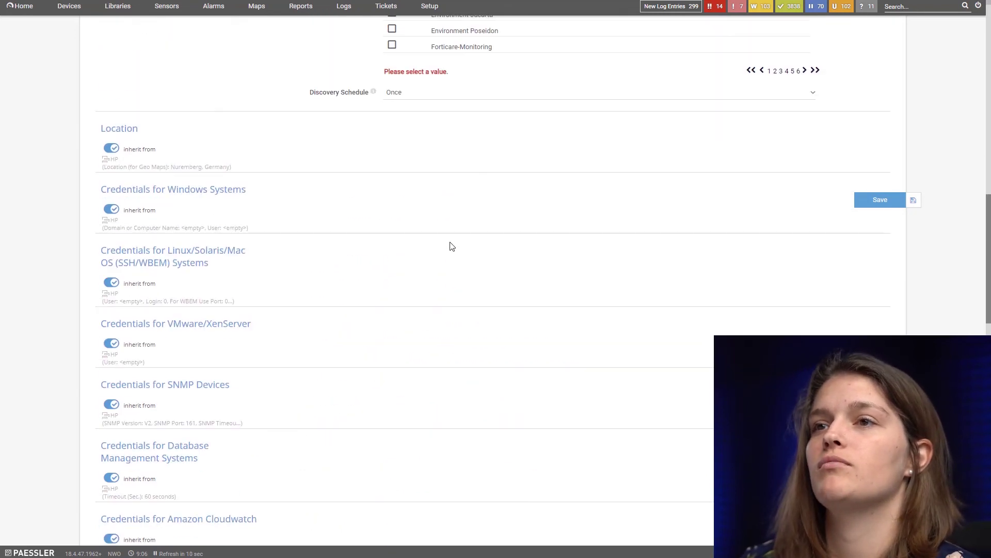
{"action": "scroll", "coordinate": [448, 243], "scroll_direction": "up", "scroll_amount": 7}
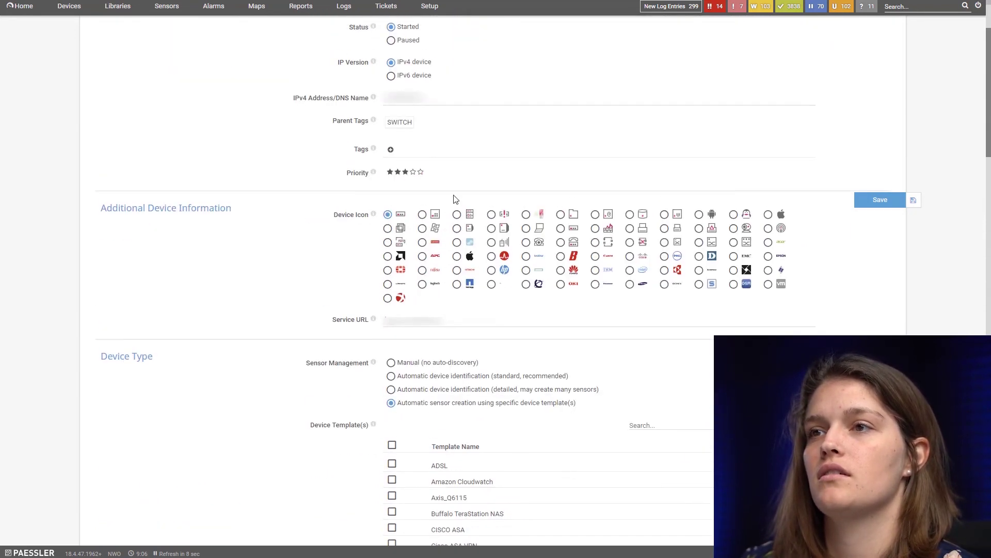
{"action": "mouse_move", "coordinate": [400, 28]}
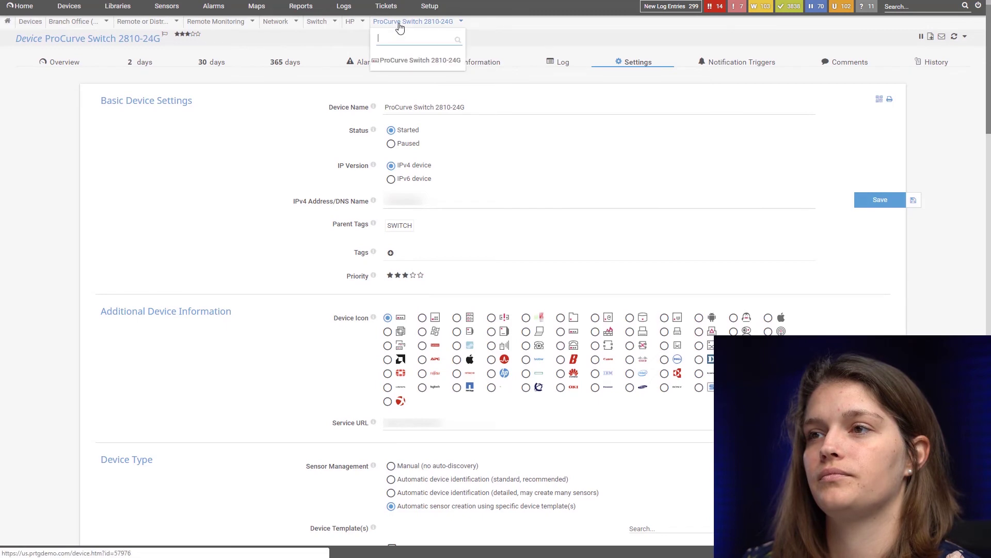
{"action": "left_click", "coordinate": [401, 62]}
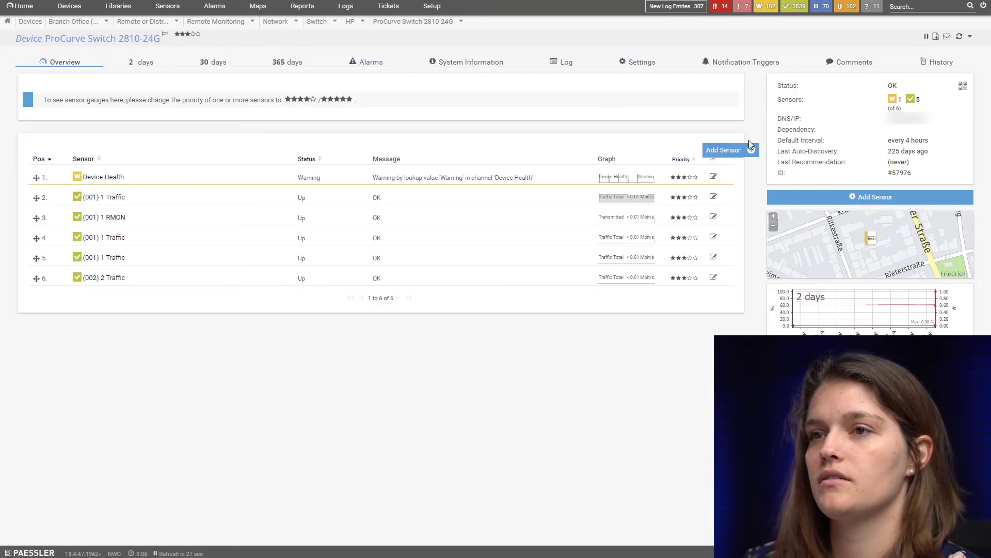
{"action": "left_click", "coordinate": [751, 150]}
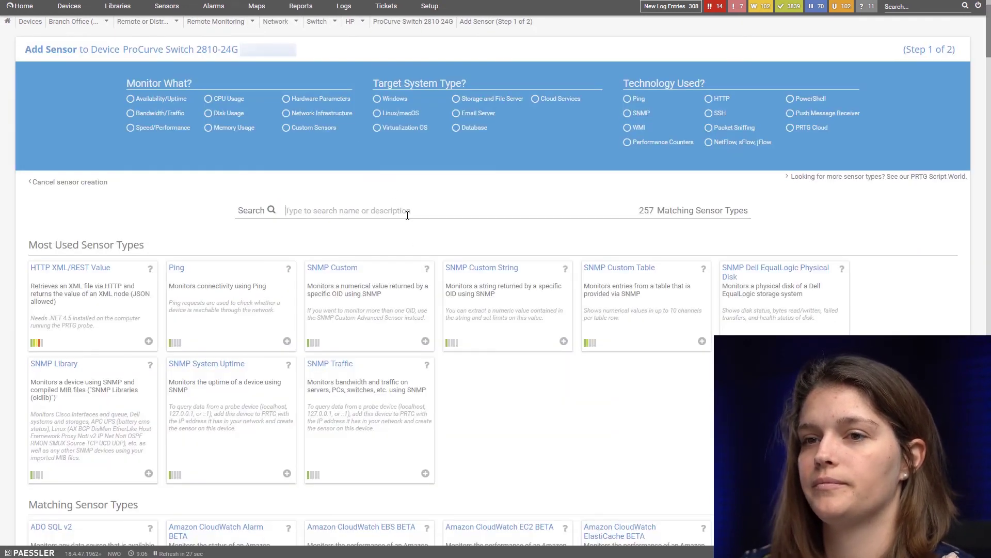
Search 'rmon', pick SNMP RMON, and create sensors for ports (001) 1 RMON and (002) 2 RMON
{"action": "left_click", "coordinate": [408, 215]}
{"action": "type", "text": "rmon"}
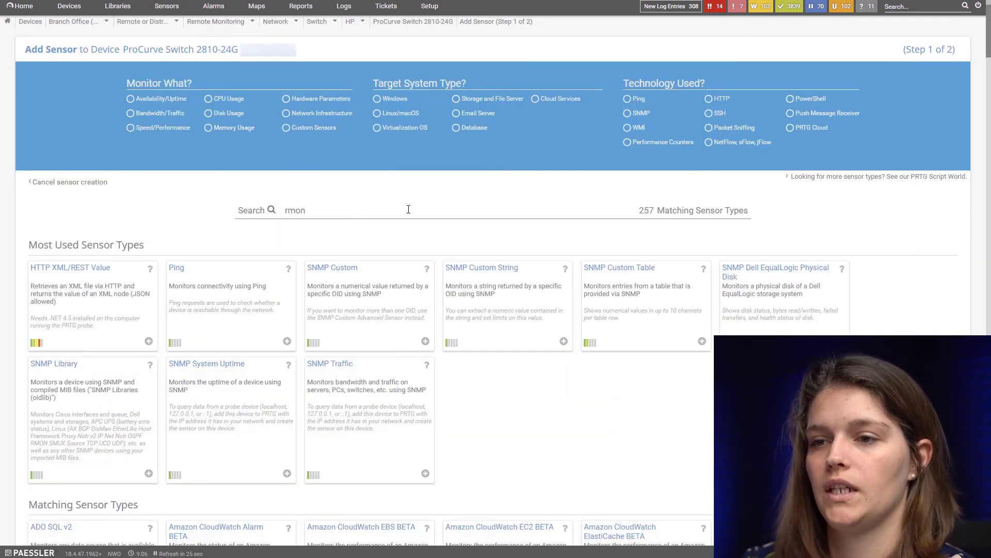
{"action": "scroll", "coordinate": [219, 419], "scroll_direction": "down", "scroll_amount": 2}
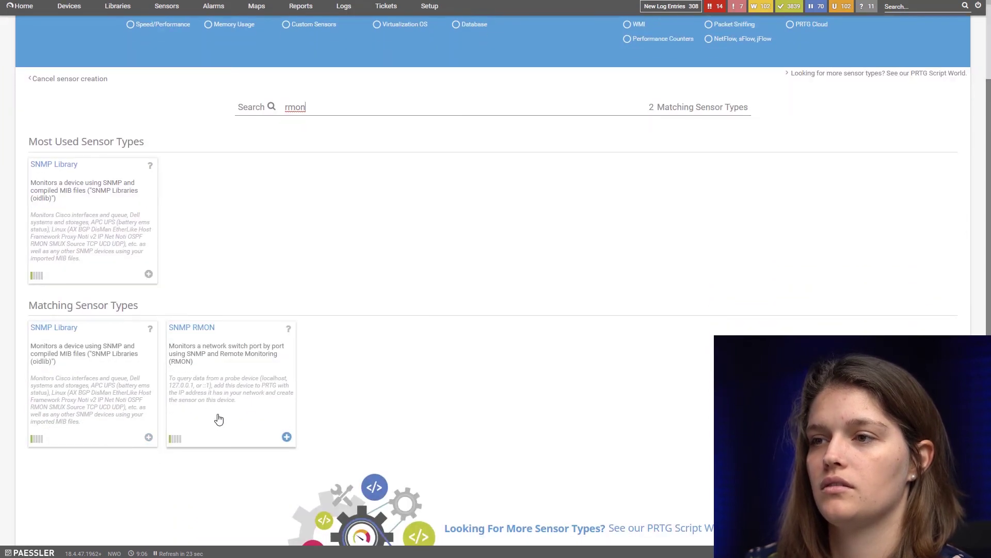
{"action": "left_click", "coordinate": [287, 437]}
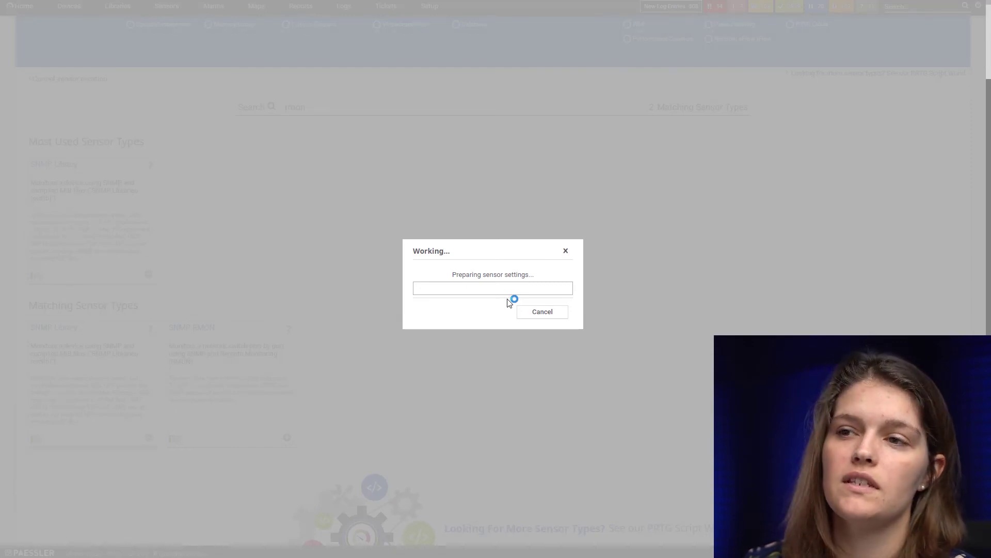
{"action": "scroll", "coordinate": [509, 304], "scroll_direction": "down", "scroll_amount": 1}
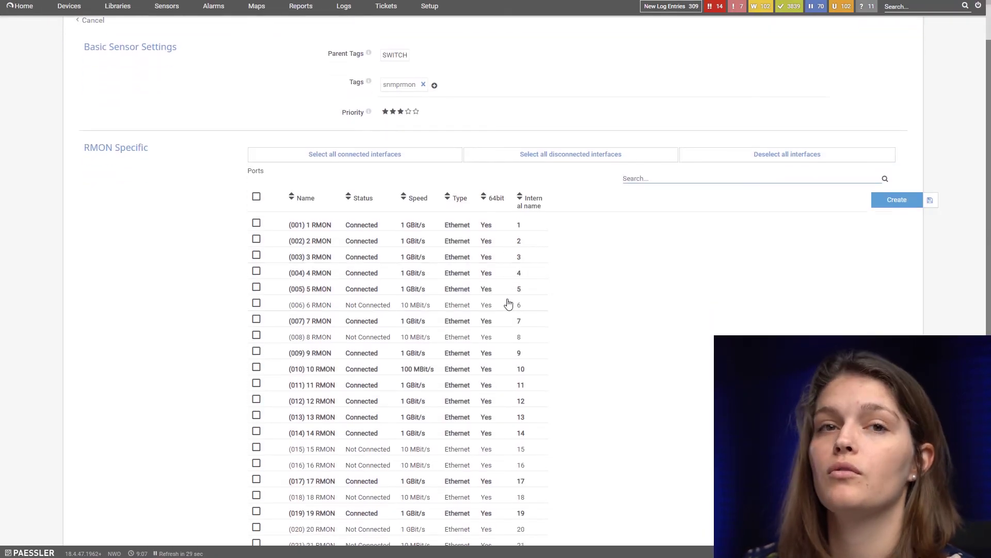
{"action": "left_click", "coordinate": [348, 231]}
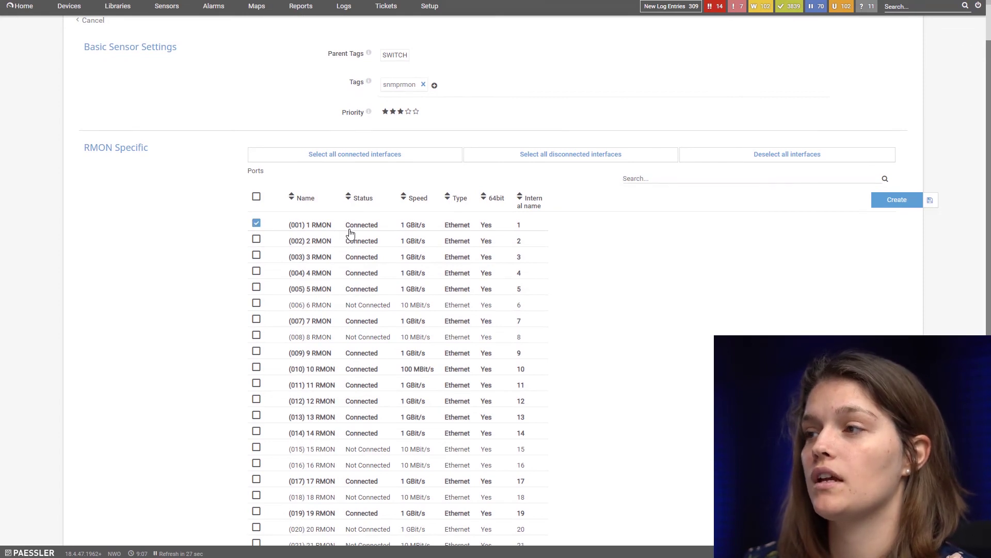
{"action": "left_click", "coordinate": [361, 243]}
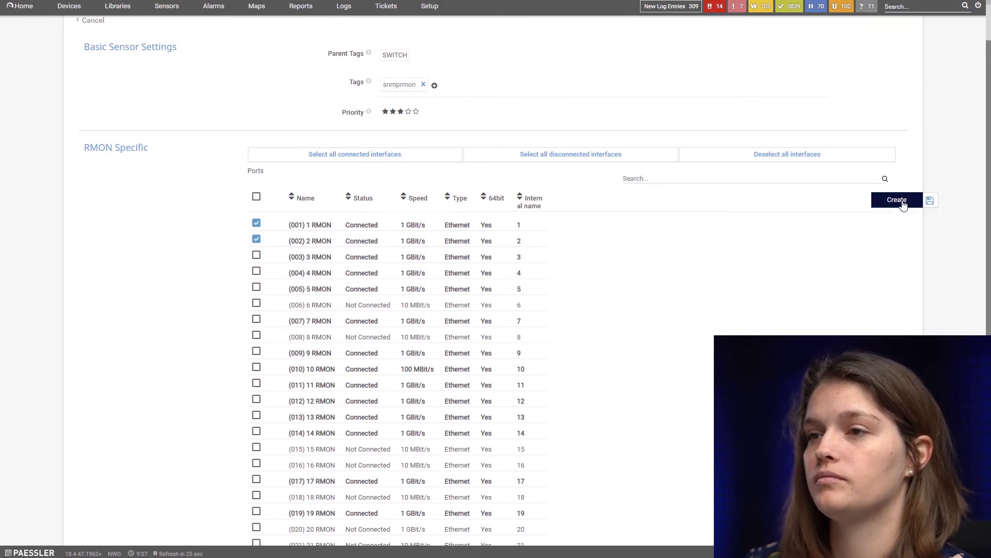
{"action": "left_click", "coordinate": [897, 200]}
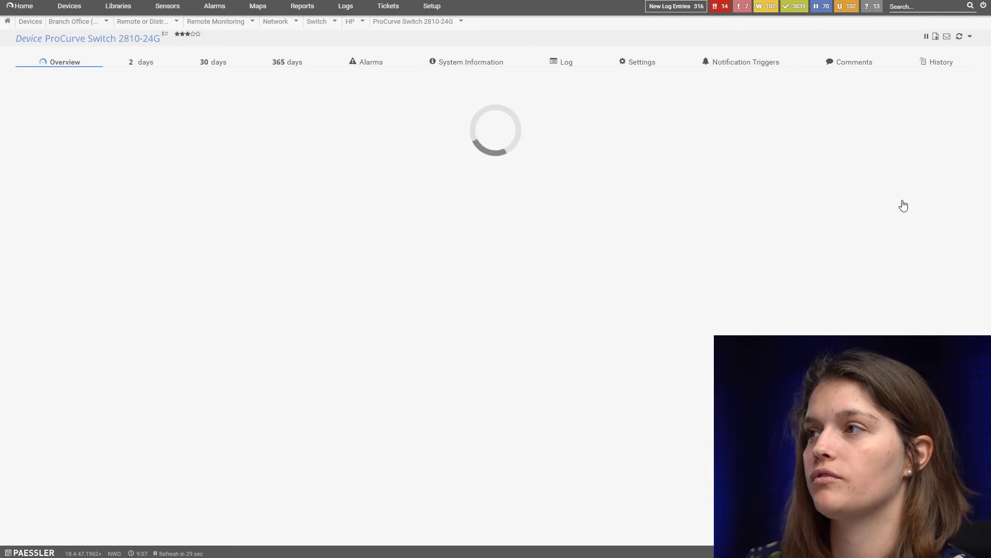
Scan the switch now, then view the (001) 1 RMON sensor's packet channel readings
{"action": "left_click", "coordinate": [959, 37]}
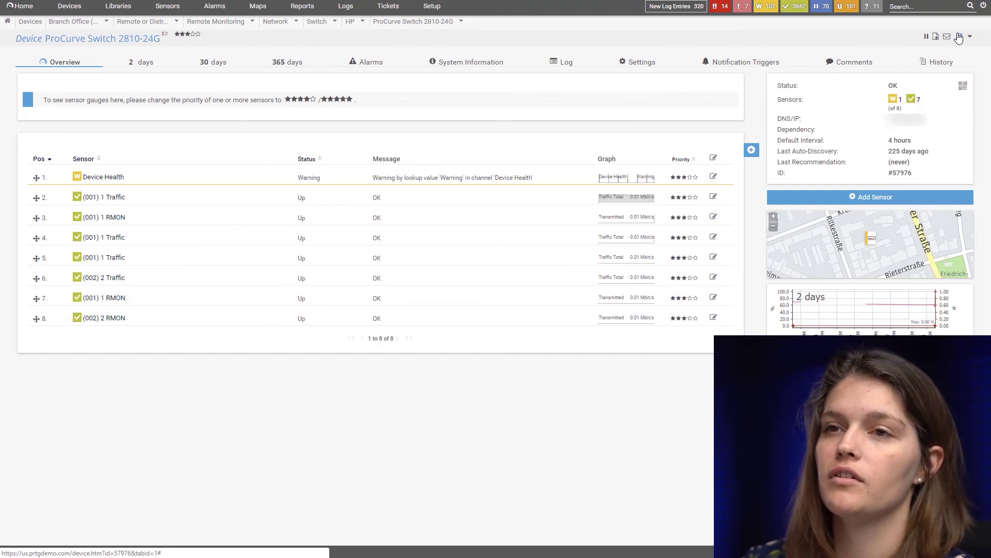
{"action": "left_click", "coordinate": [117, 300]}
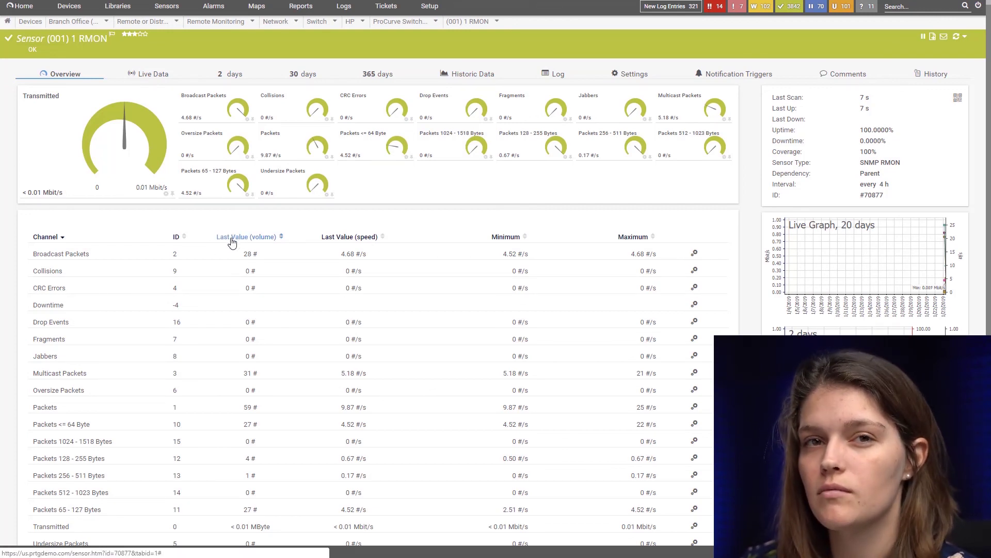
{"action": "scroll", "coordinate": [229, 243], "scroll_direction": "down", "scroll_amount": 1}
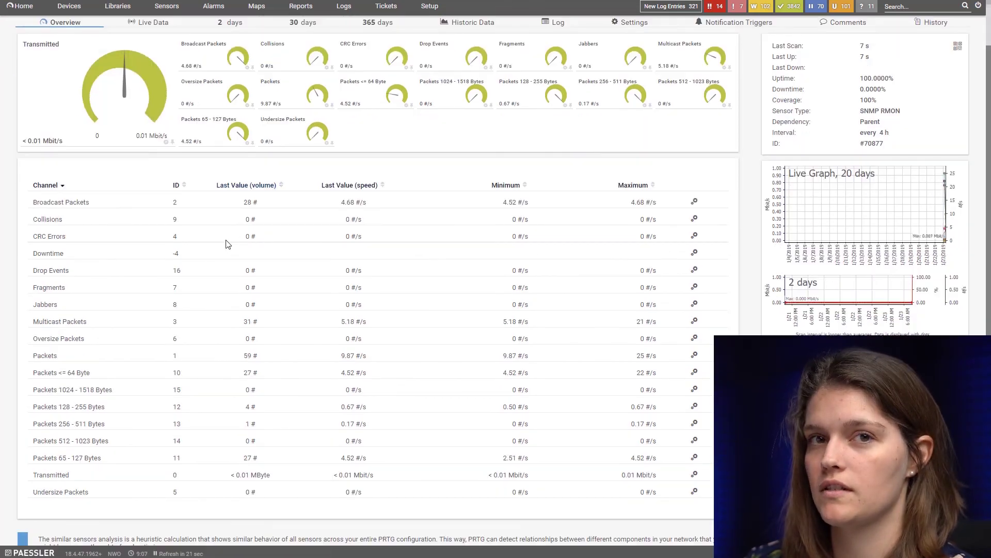